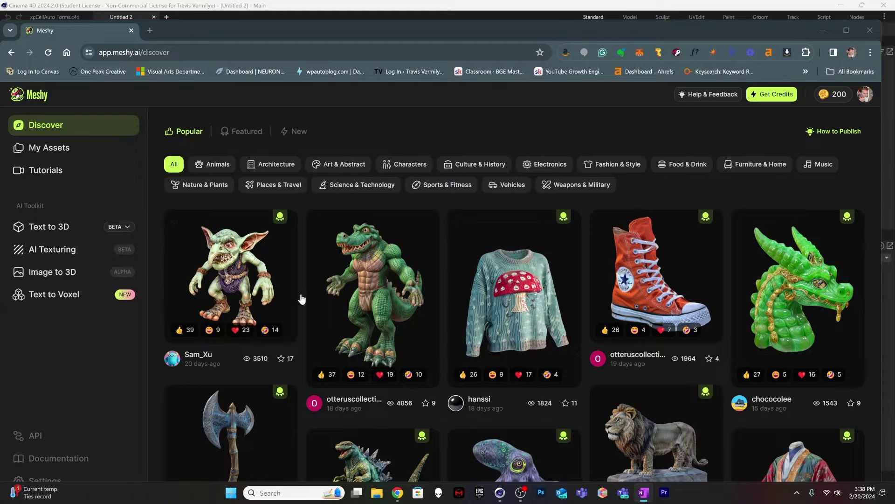
- Paste the prepared realistic human heart description, coloured after the Netter Atlas, into the Text to 3D prompt
{"action": "left_click", "coordinate": [50, 236]}
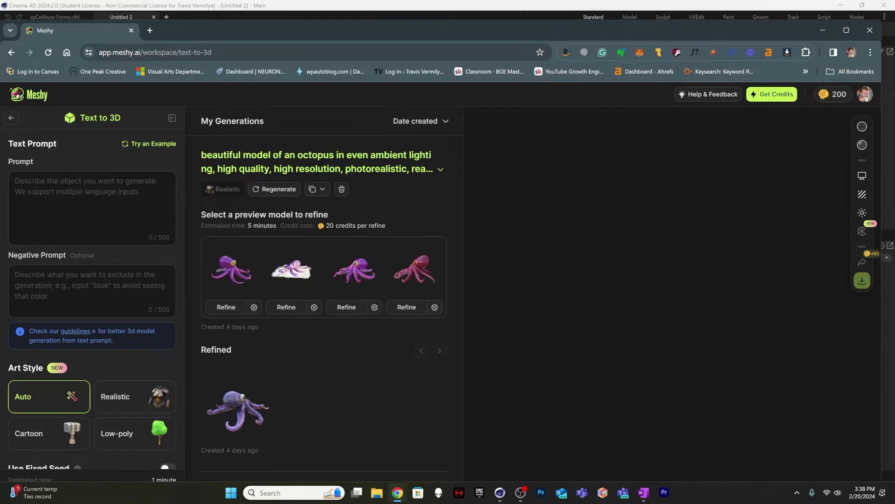
{"action": "key", "text": "alt+Tab"}
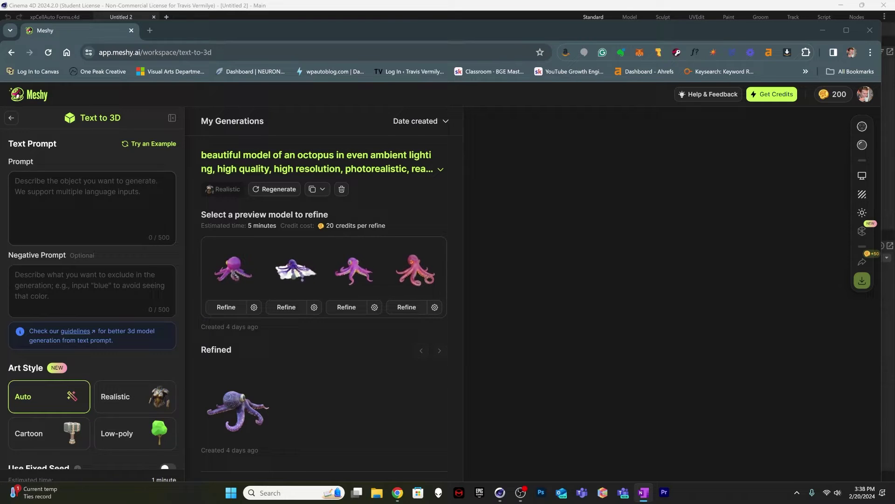
{"action": "left_click", "coordinate": [159, 219]}
{"action": "type", "text": "Accurate, realistic model of a human heart including all vessels and anatomical structures. High resolution, high quality. Color from Netter Atlas of Human Anatomy."}
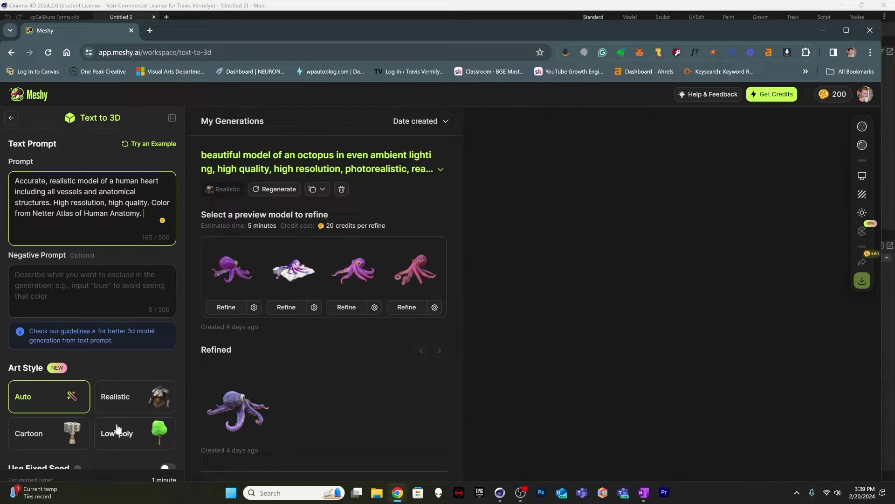
- Orbit the first and second Realistic heart previews in the viewer
{"action": "scroll", "coordinate": [100, 421], "scroll_direction": "down", "scroll_amount": 2}
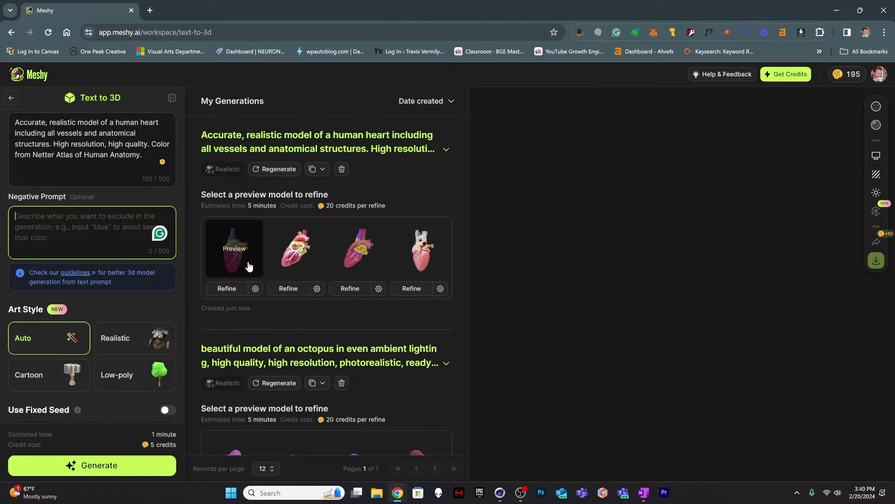
{"action": "left_click", "coordinate": [232, 264]}
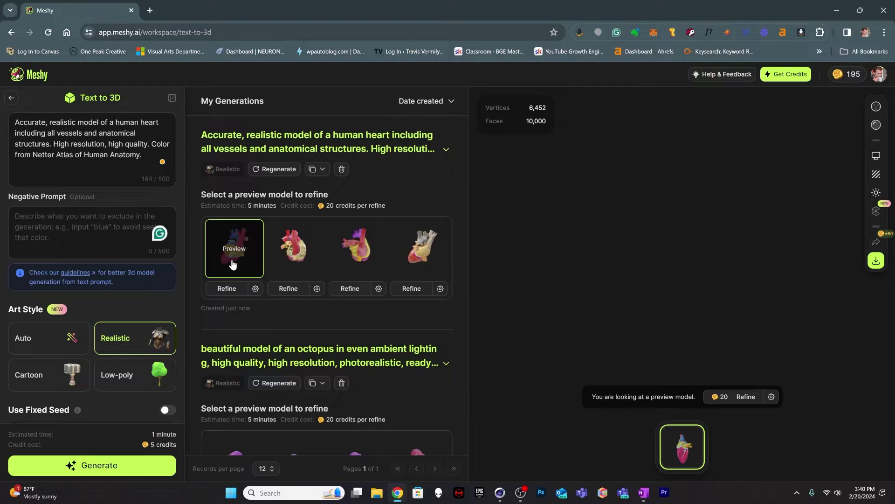
{"action": "left_click_drag", "start_coordinate": [697, 255], "coordinate": [650, 259]}
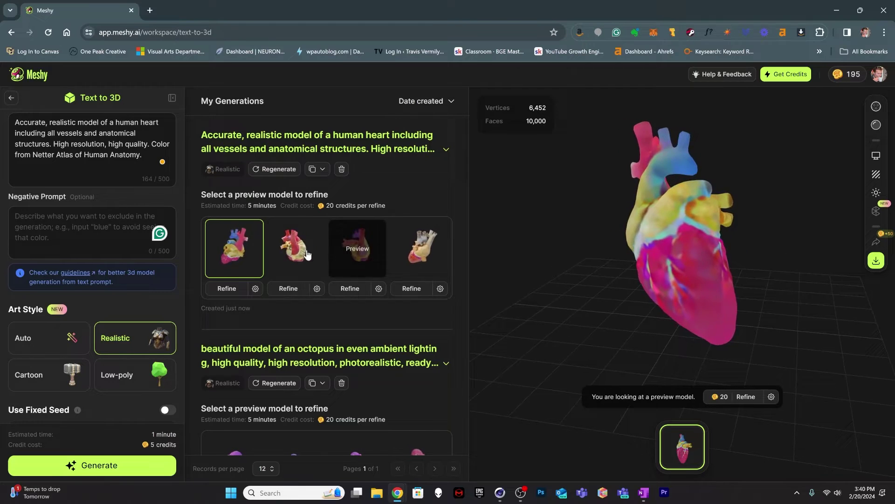
{"action": "left_click", "coordinate": [296, 247]}
{"action": "left_click_drag", "start_coordinate": [720, 249], "coordinate": [620, 256]}
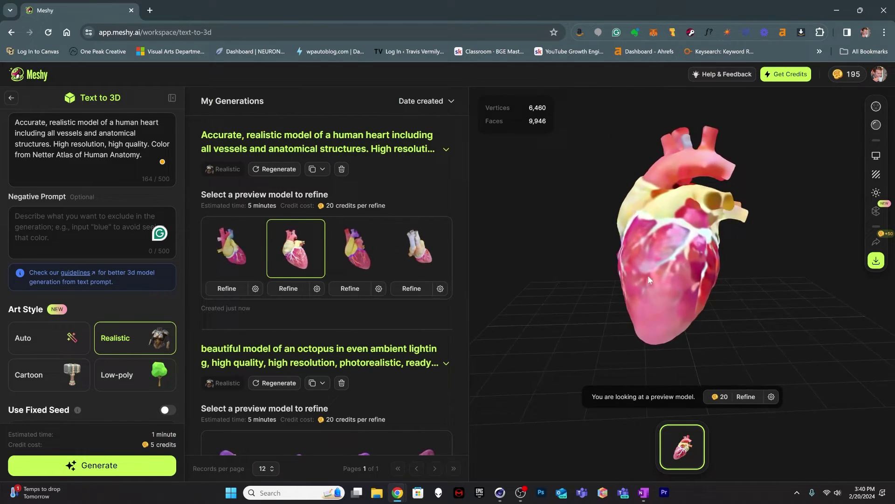
- Orbit the third and fourth heart previews, then return to the first and turn it
{"action": "left_click", "coordinate": [360, 270]}
{"action": "left_click_drag", "start_coordinate": [682, 266], "coordinate": [592, 264]}
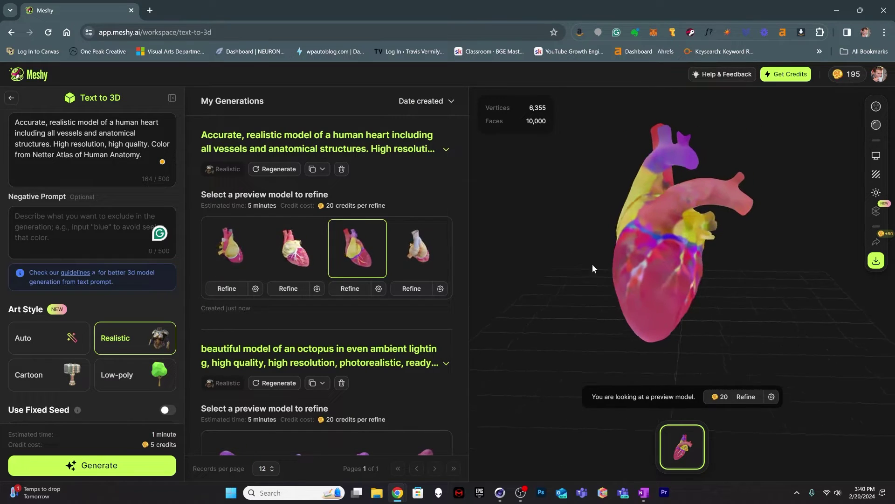
{"action": "left_click", "coordinate": [419, 247]}
{"action": "left_click_drag", "start_coordinate": [659, 264], "coordinate": [688, 276]}
{"action": "left_click", "coordinate": [312, 277]}
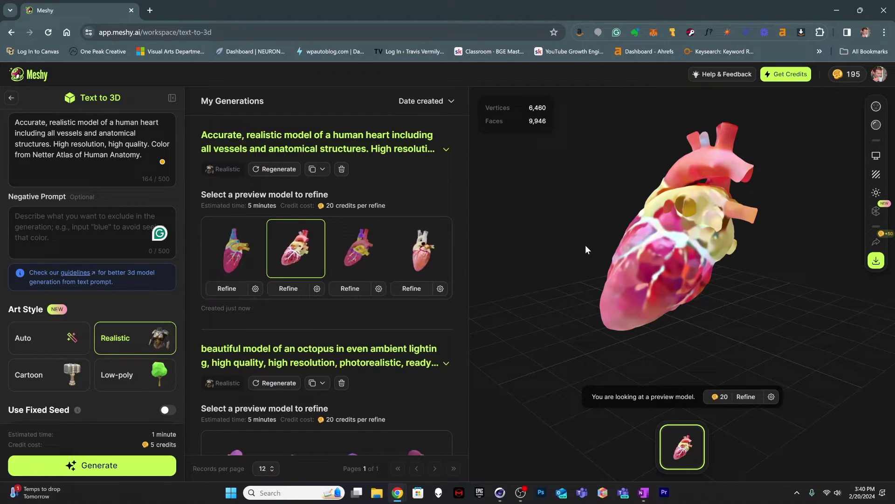
{"action": "left_click_drag", "start_coordinate": [676, 259], "coordinate": [698, 257]}
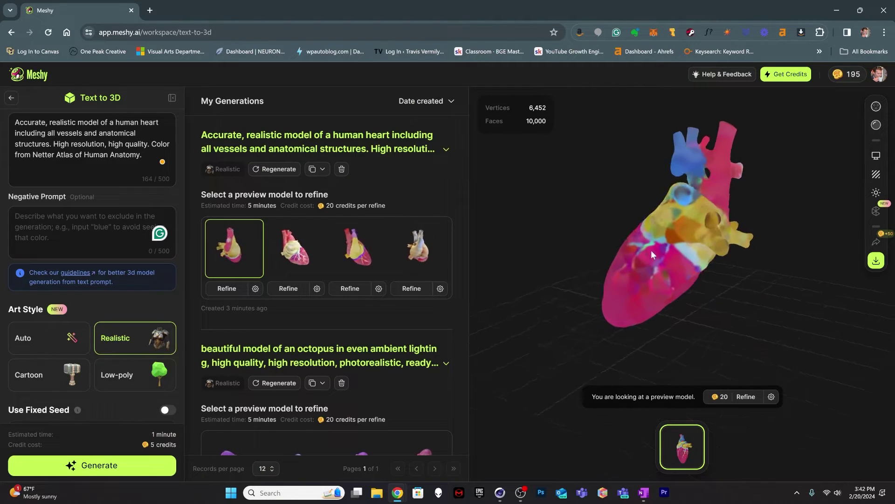
{"action": "left_click_drag", "start_coordinate": [651, 250], "coordinate": [679, 259]}
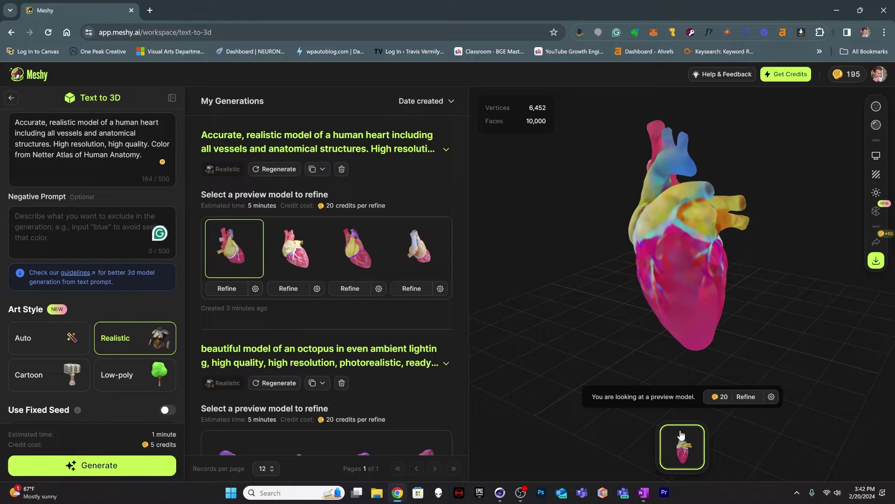
- Refine the first heart preview into a 23,648-vertex textured model and orbit it
{"action": "left_click", "coordinate": [746, 397]}
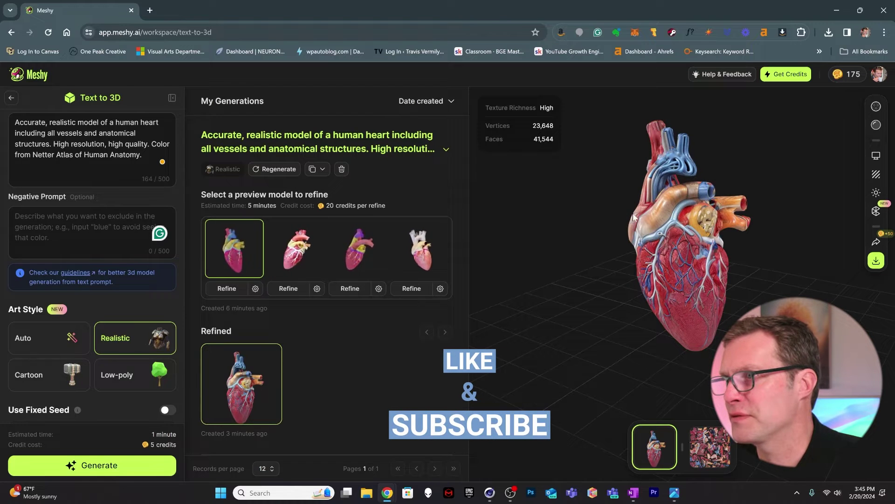
{"action": "left_click_drag", "start_coordinate": [653, 210], "coordinate": [593, 261]}
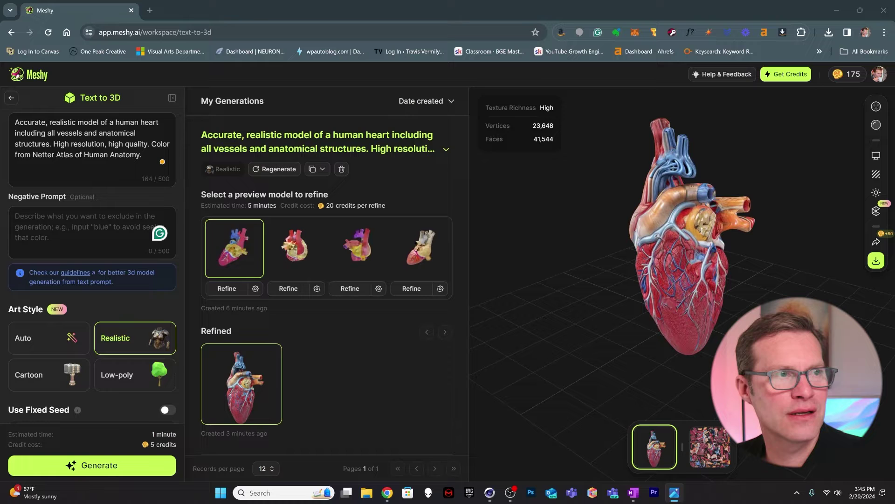
{"action": "left_click_drag", "start_coordinate": [0, 140], "coordinate": [401, 79]}
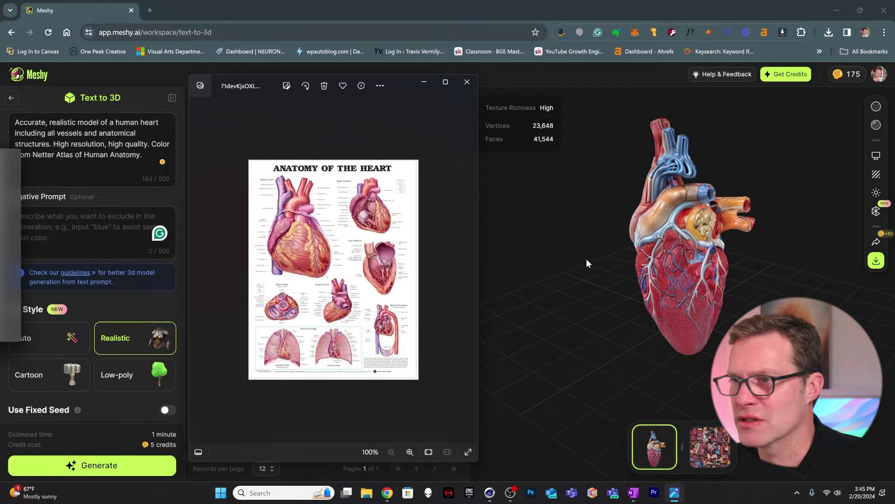
{"action": "scroll", "coordinate": [315, 250], "scroll_direction": "up", "scroll_amount": 3}
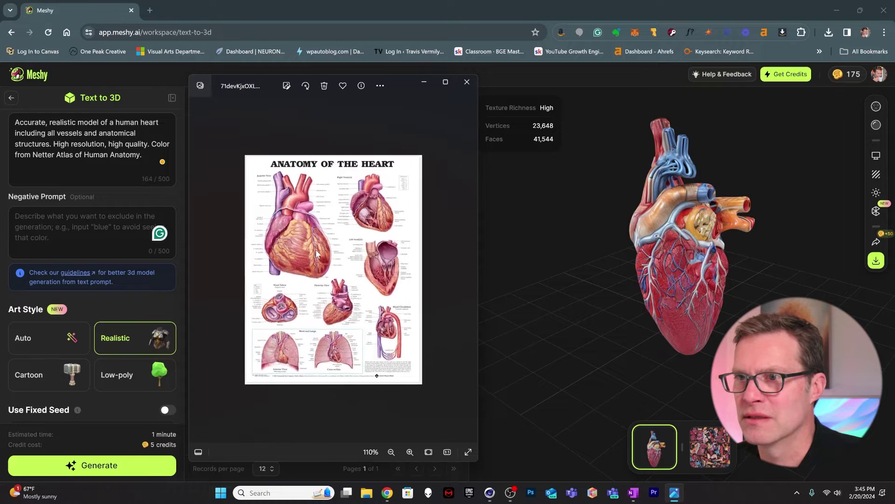
{"action": "scroll", "coordinate": [320, 248], "scroll_direction": "up", "scroll_amount": 1}
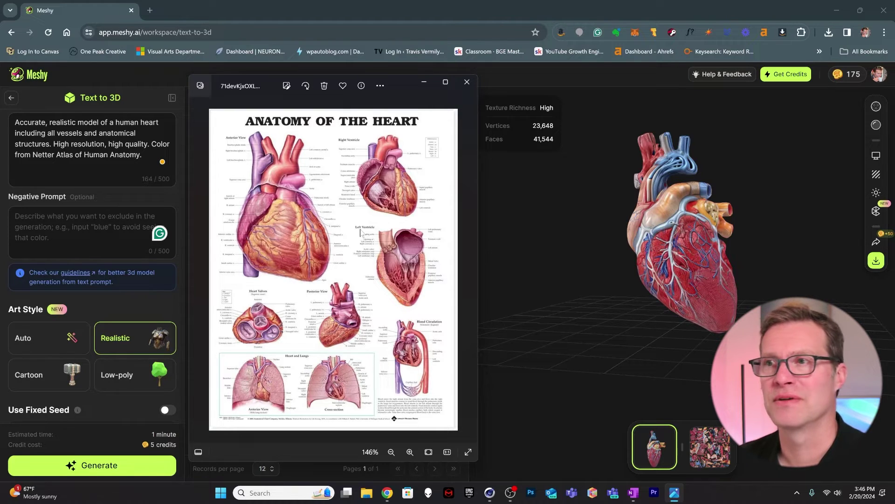
{"action": "left_click_drag", "start_coordinate": [400, 80], "coordinate": [268, 108]}
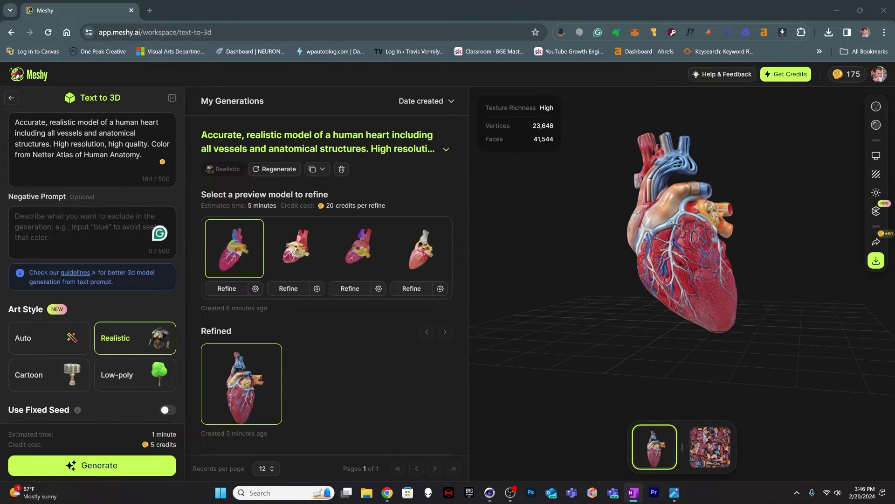
- Replace the heart prompt with the skinless muscular torso description and generate Realistic previews
{"action": "key", "text": "alt+Tab"}
{"action": "key", "text": "ctrl+a"}
{"action": "key", "text": "ctrl+v"}
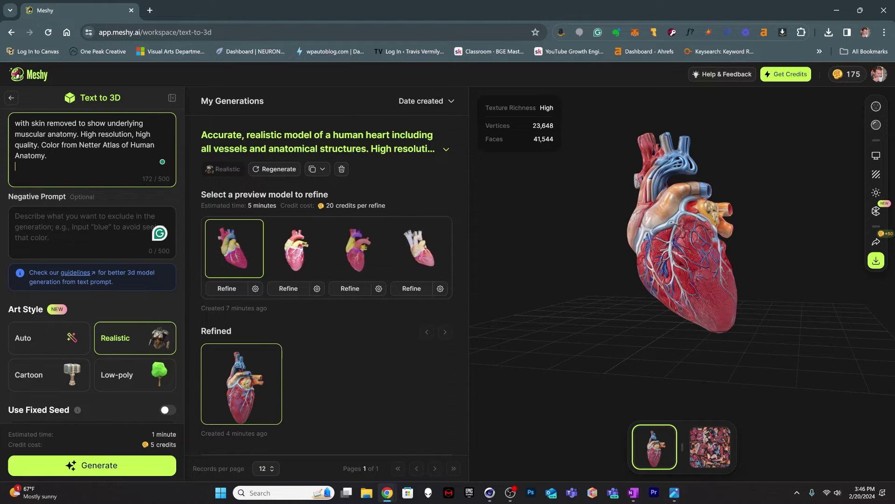
{"action": "scroll", "coordinate": [92, 145], "scroll_direction": "up", "scroll_amount": 1}
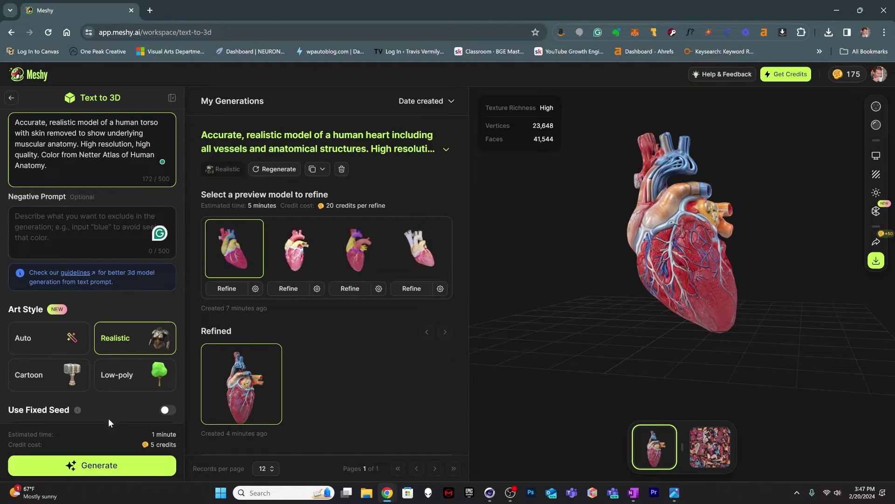
{"action": "left_click", "coordinate": [107, 465]}
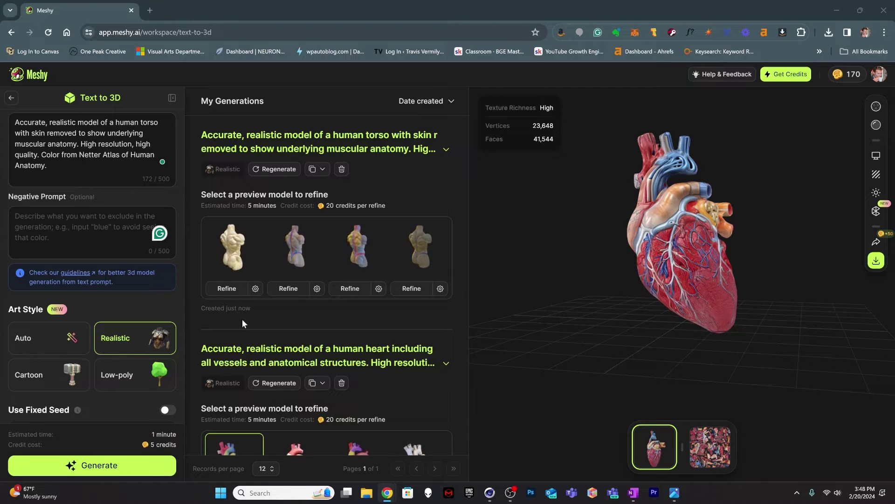
- View all four torso previews in turn, then settle on the first and orbit it front-on
{"action": "left_click", "coordinate": [230, 261]}
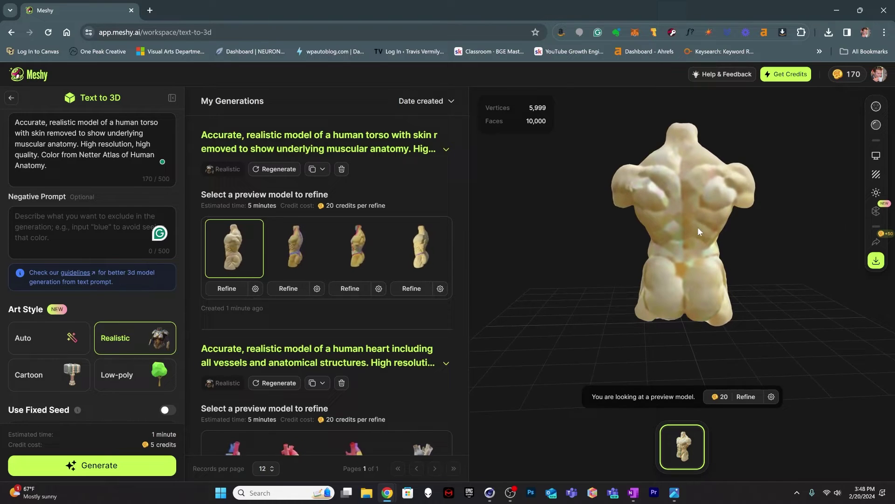
{"action": "left_click_drag", "start_coordinate": [698, 233], "coordinate": [615, 224]}
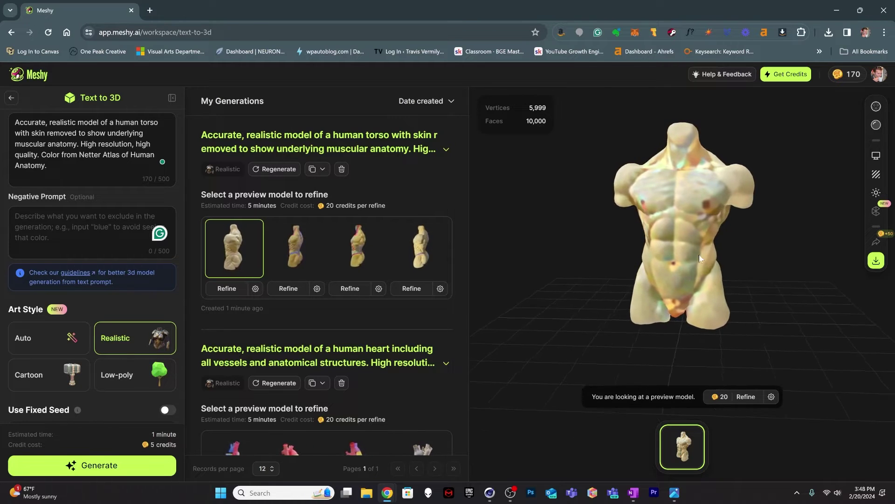
{"action": "left_click", "coordinate": [313, 253]}
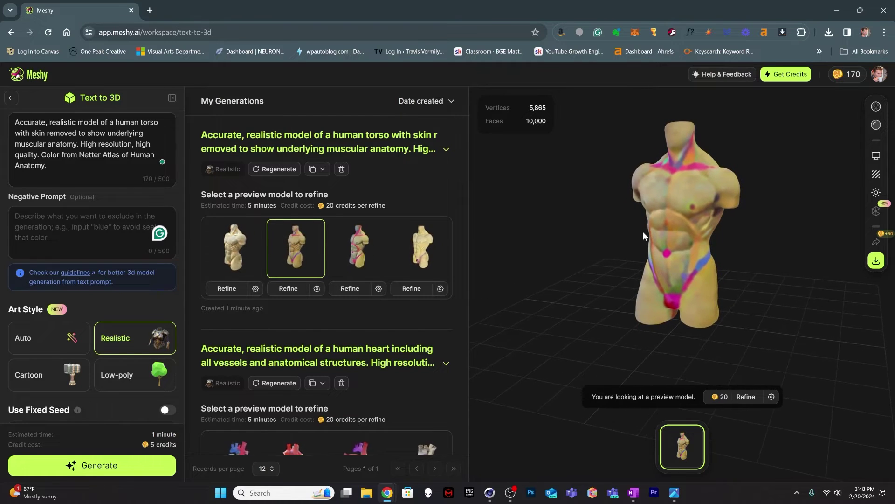
{"action": "left_click", "coordinate": [362, 247]}
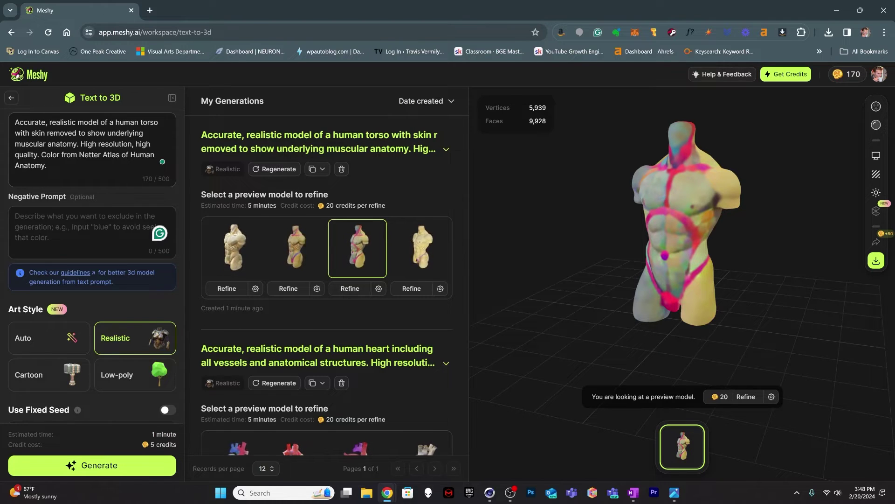
{"action": "left_click", "coordinate": [420, 249]}
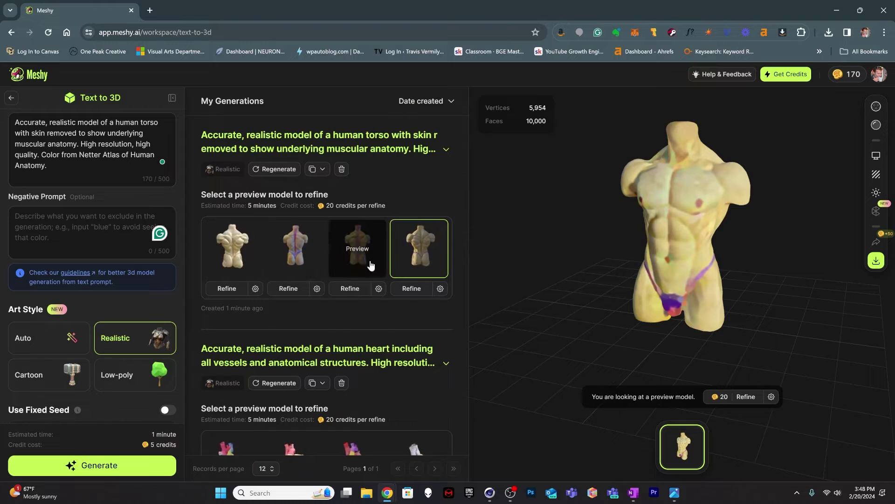
{"action": "left_click", "coordinate": [224, 265]}
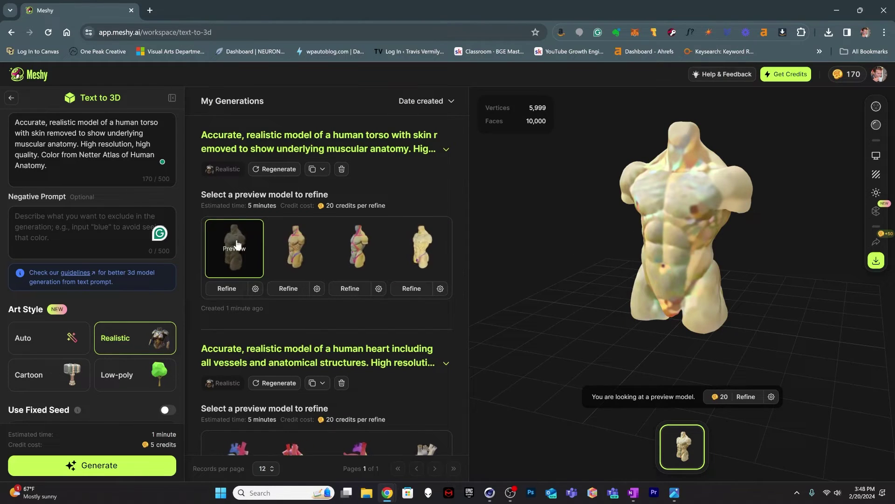
{"action": "mouse_move", "coordinate": [672, 242]}
{"action": "left_mouse_down"}
{"action": "mouse_move", "coordinate": [698, 238]}
{"action": "mouse_move", "coordinate": [685, 247]}
{"action": "left_mouse_up"}
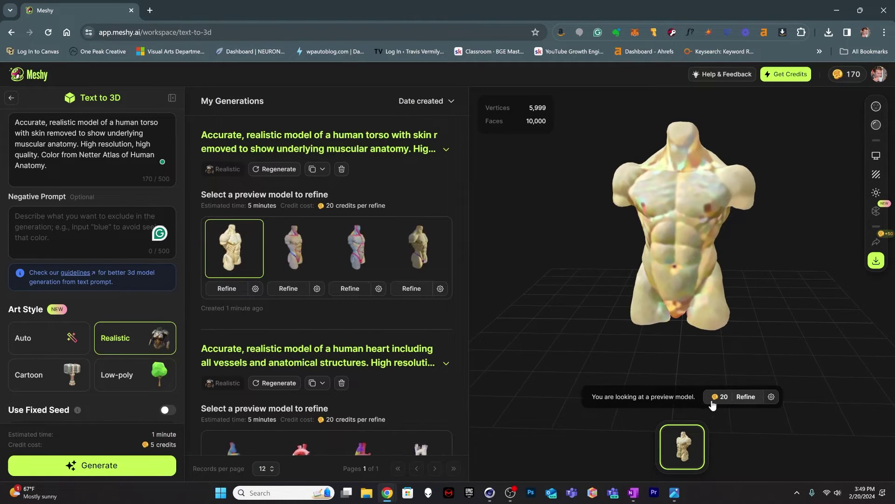
- Refine the first torso preview and load the refined model into the viewer
{"action": "left_click", "coordinate": [746, 397]}
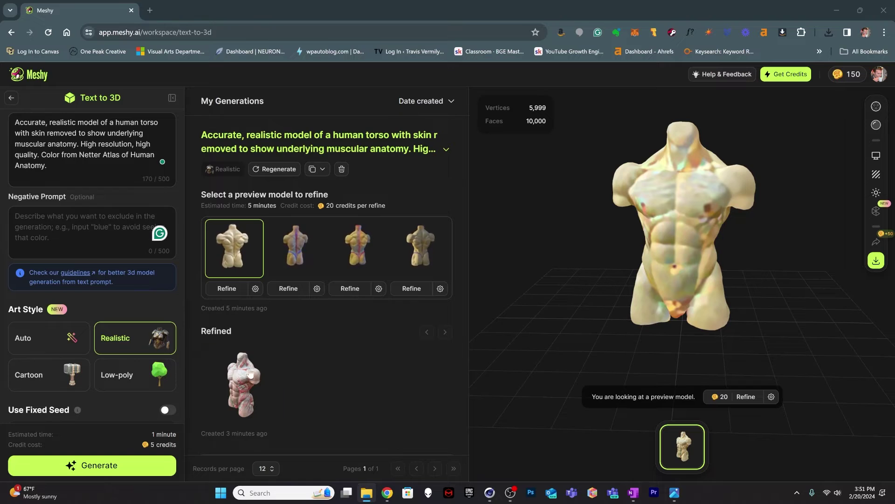
{"action": "mouse_move", "coordinate": [245, 387]}
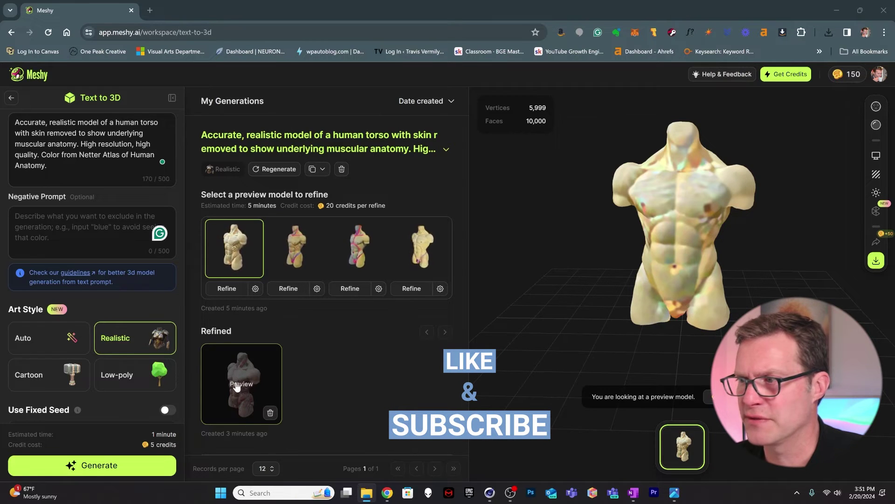
{"action": "left_click", "coordinate": [240, 391]}
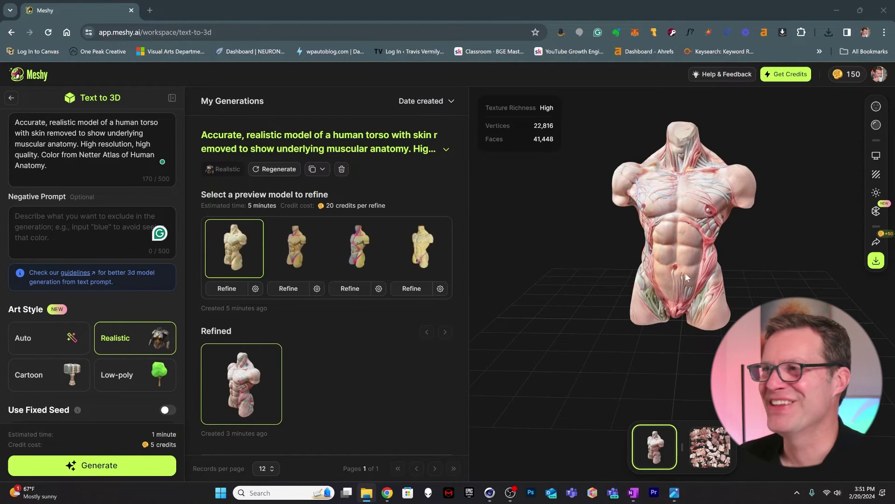
- Orbit the refined muscular torso and zoom in close on its right side
{"action": "mouse_move", "coordinate": [685, 276]}
{"action": "left_mouse_down"}
{"action": "mouse_move", "coordinate": [765, 256]}
{"action": "mouse_move", "coordinate": [814, 260]}
{"action": "mouse_move", "coordinate": [645, 295]}
{"action": "mouse_move", "coordinate": [581, 275]}
{"action": "mouse_move", "coordinate": [704, 266]}
{"action": "mouse_move", "coordinate": [643, 268]}
{"action": "mouse_move", "coordinate": [607, 253]}
{"action": "mouse_move", "coordinate": [491, 268]}
{"action": "mouse_move", "coordinate": [518, 273]}
{"action": "mouse_move", "coordinate": [474, 264]}
{"action": "mouse_move", "coordinate": [577, 280]}
{"action": "mouse_move", "coordinate": [721, 282]}
{"action": "mouse_move", "coordinate": [689, 270]}
{"action": "left_mouse_up"}
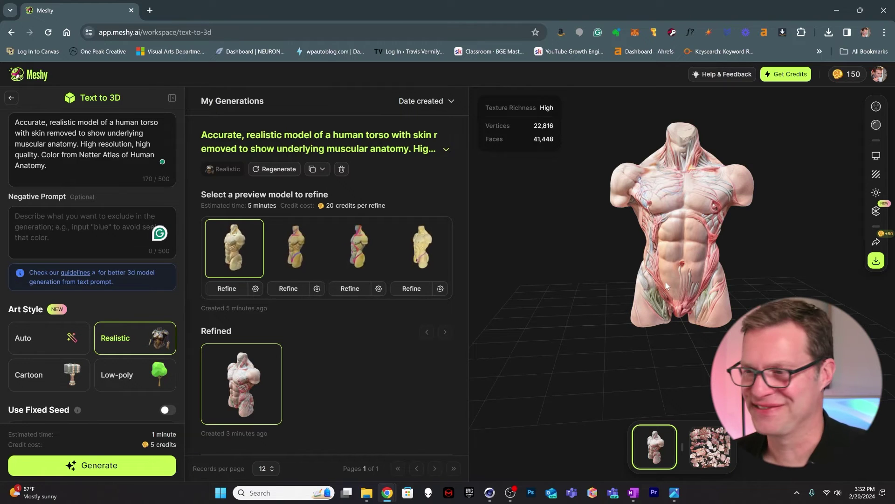
{"action": "scroll", "coordinate": [656, 266], "scroll_direction": "up", "scroll_amount": 5}
{"action": "left_click_drag", "start_coordinate": [656, 267], "coordinate": [710, 229]}
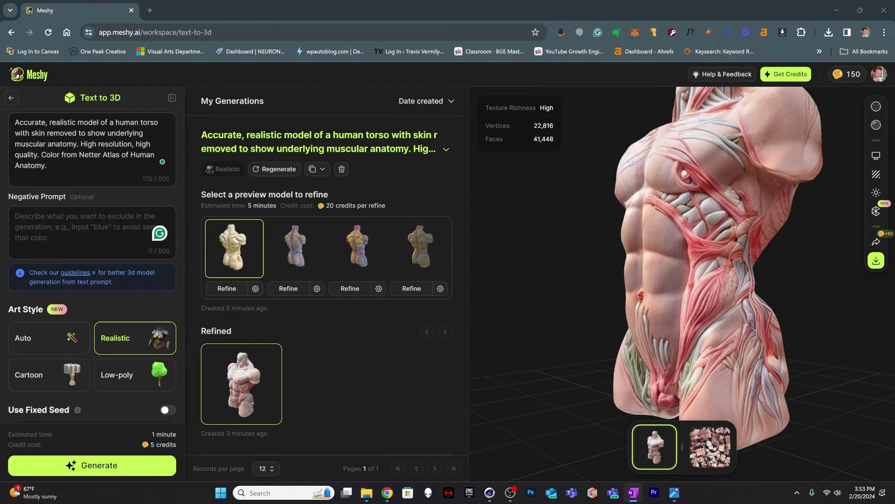
- Paste the right-eye-in-skull prompt, apply the 'the right' and comma fixes, and generate previews
{"action": "key", "text": "ctrl+a"}
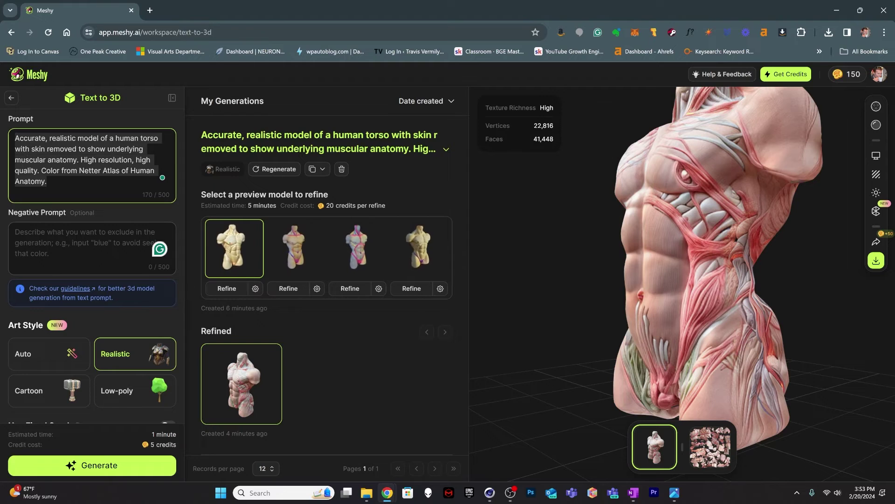
{"action": "type", "text": "Accurate, realistic model of a right human eye in the socket of the skull. Include eye muscles, and all anatomical structures of the eye. High resolution, high quality. Color from Netter Atlas of Human Anatomy."}
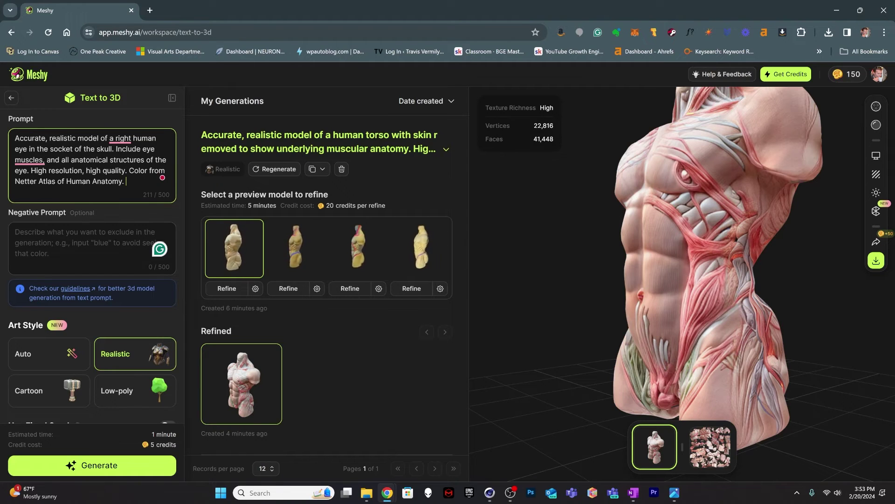
{"action": "mouse_move", "coordinate": [121, 138]}
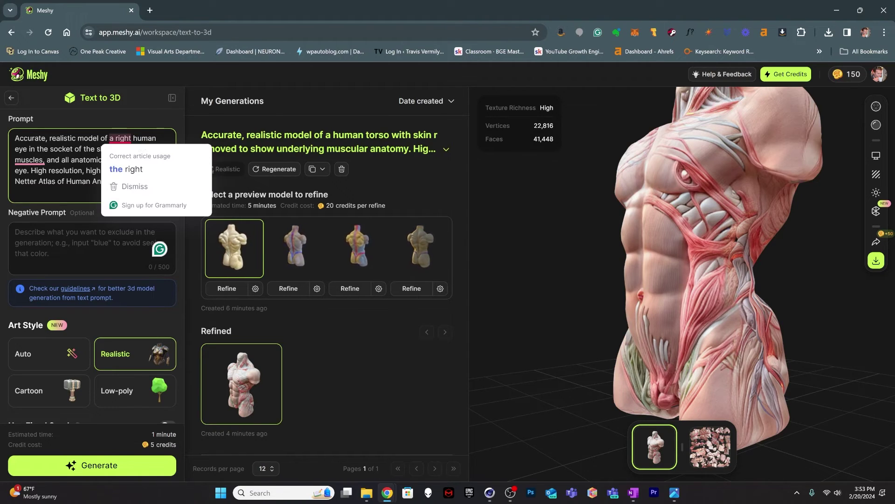
{"action": "left_click", "coordinate": [123, 168]}
{"action": "mouse_move", "coordinate": [29, 160]}
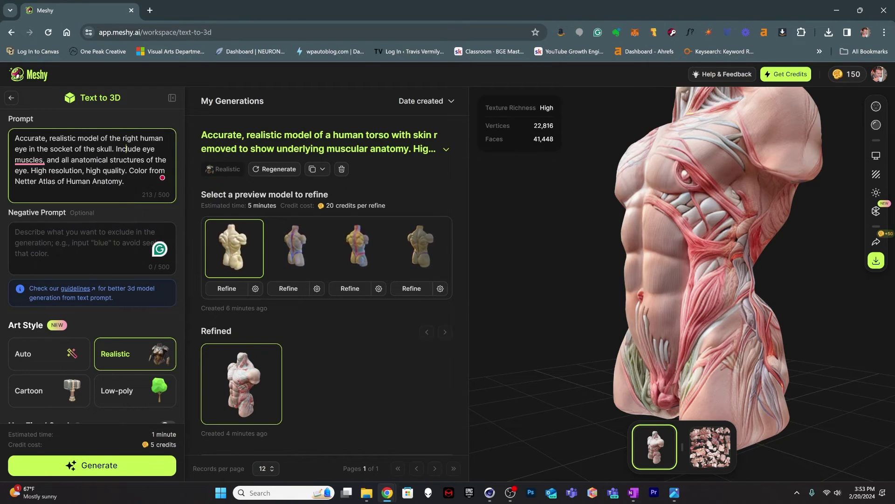
{"action": "left_click", "coordinate": [44, 189]}
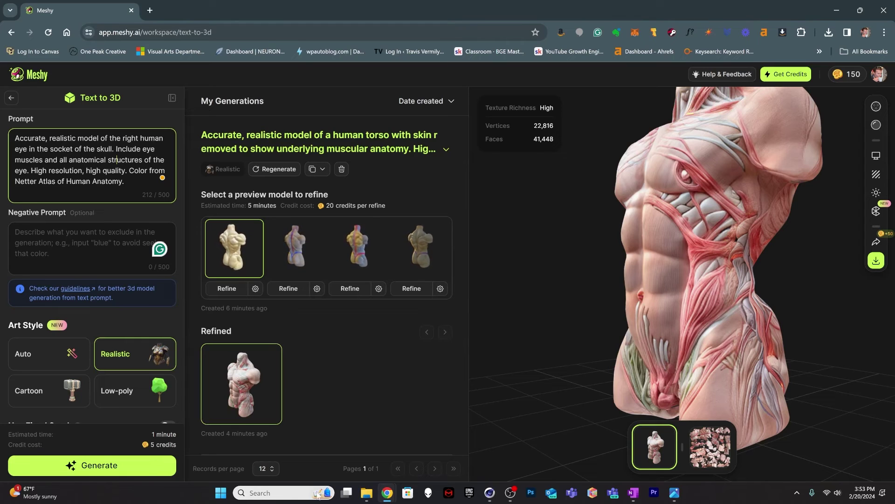
{"action": "left_click", "coordinate": [98, 466]}
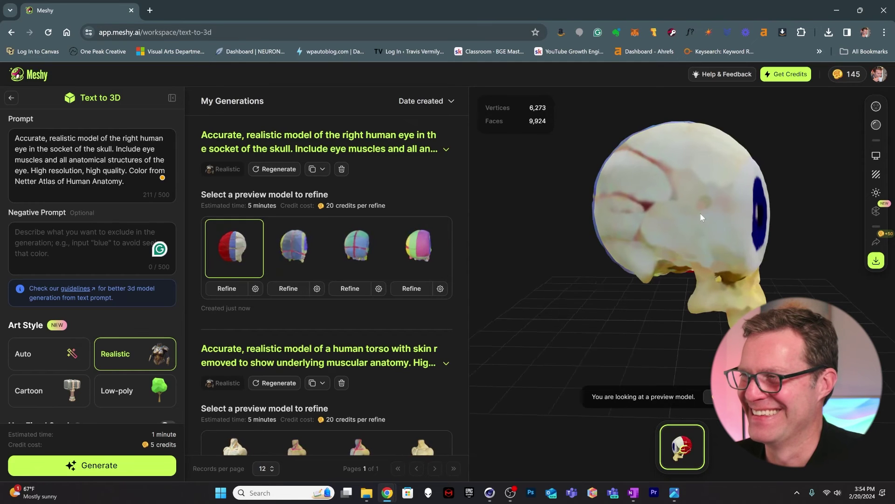
- Orbit the first eye-in-skull preview, then view the second, third and fourth previews
{"action": "left_click_drag", "start_coordinate": [701, 212], "coordinate": [684, 221]}
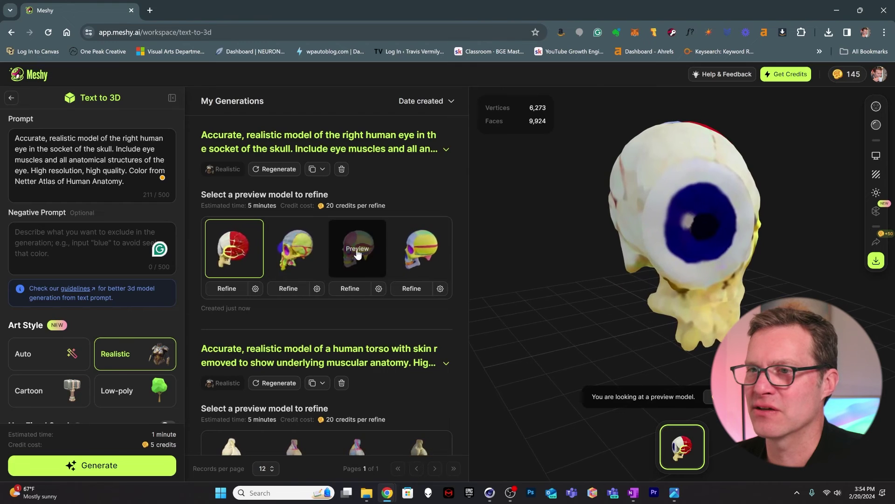
{"action": "left_click", "coordinate": [296, 247]}
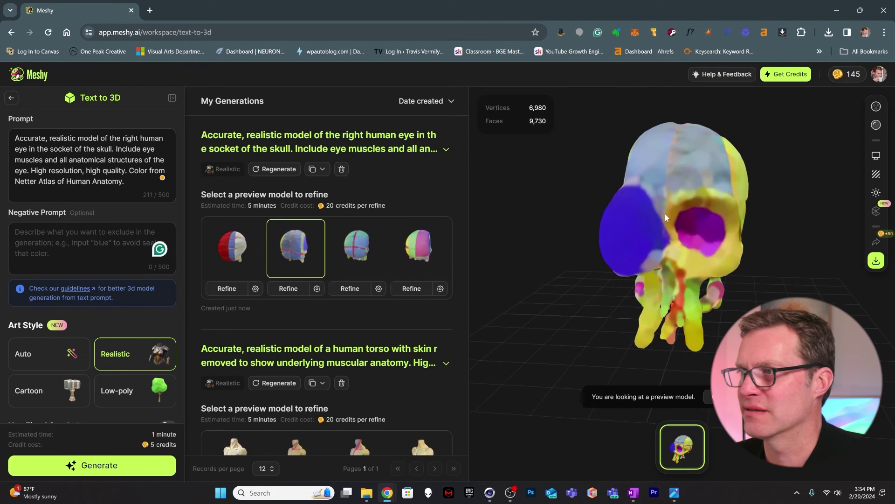
{"action": "left_click", "coordinate": [378, 242]}
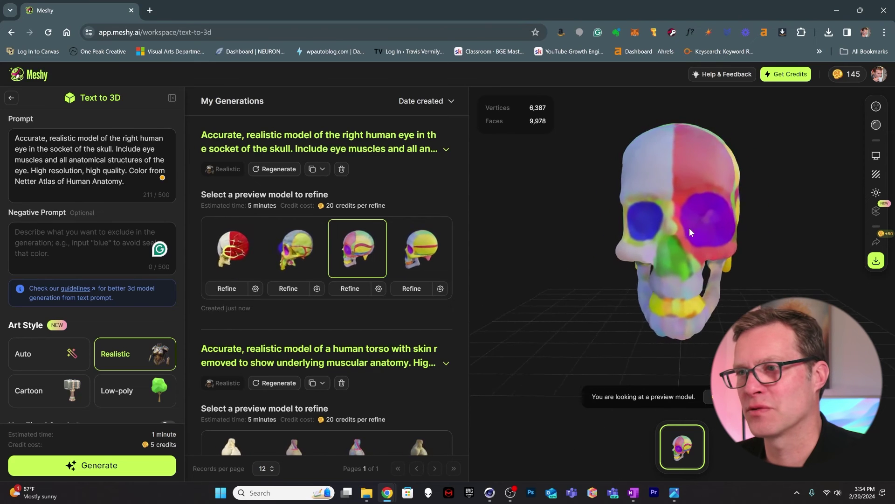
{"action": "left_click", "coordinate": [429, 252]}
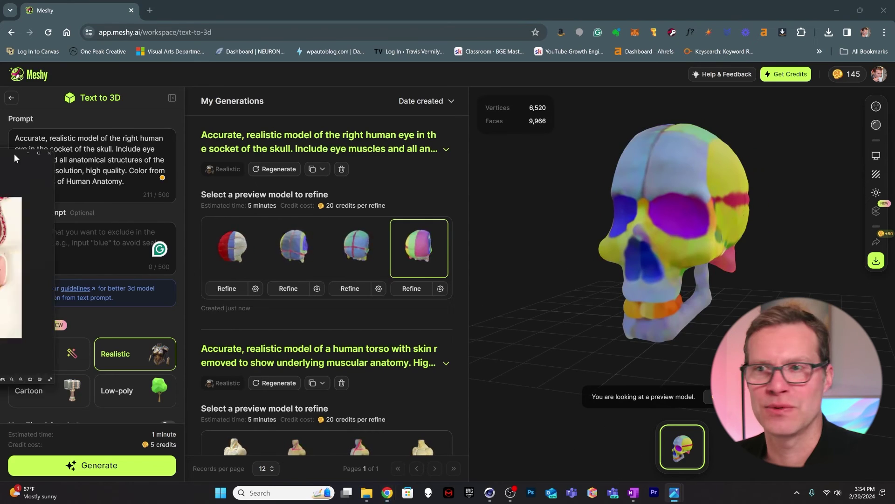
{"action": "left_click_drag", "start_coordinate": [14, 153], "coordinate": [474, 69]}
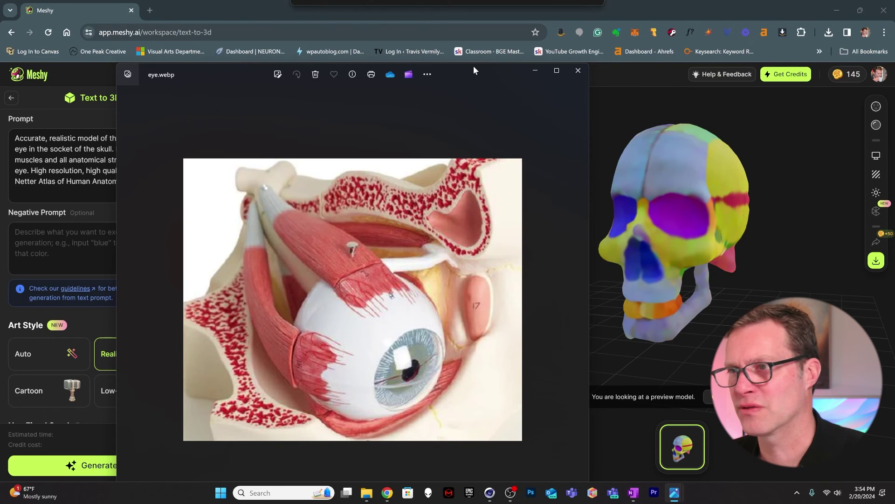
{"action": "key", "text": "alt+F4"}
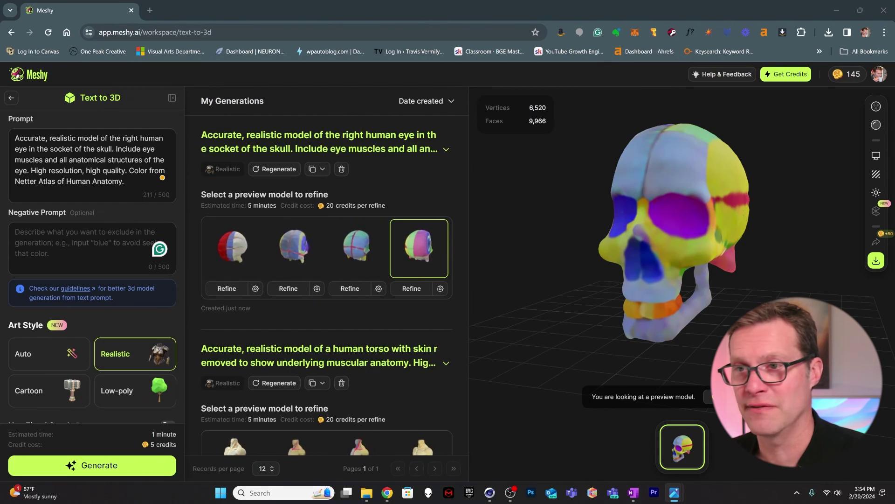
- Reload the first eye-in-skull preview with the large blue eye and orbit it
{"action": "left_click", "coordinate": [231, 249]}
{"action": "left_click_drag", "start_coordinate": [681, 221], "coordinate": [642, 247]}
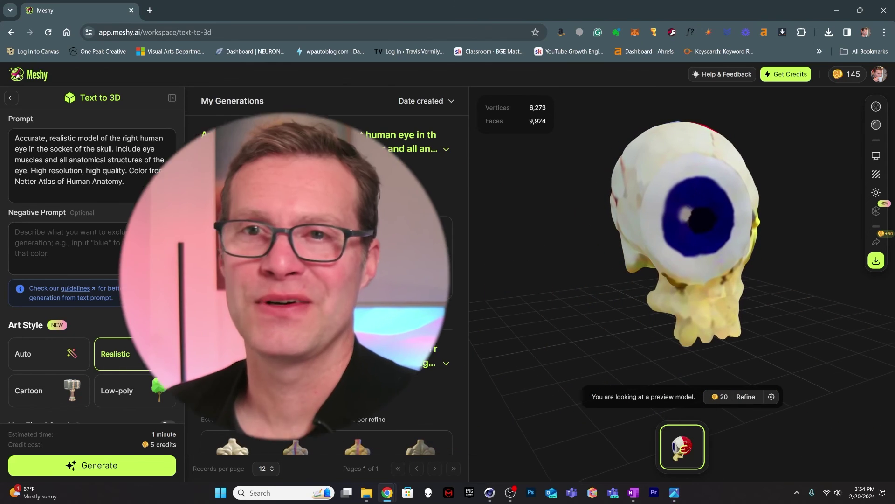